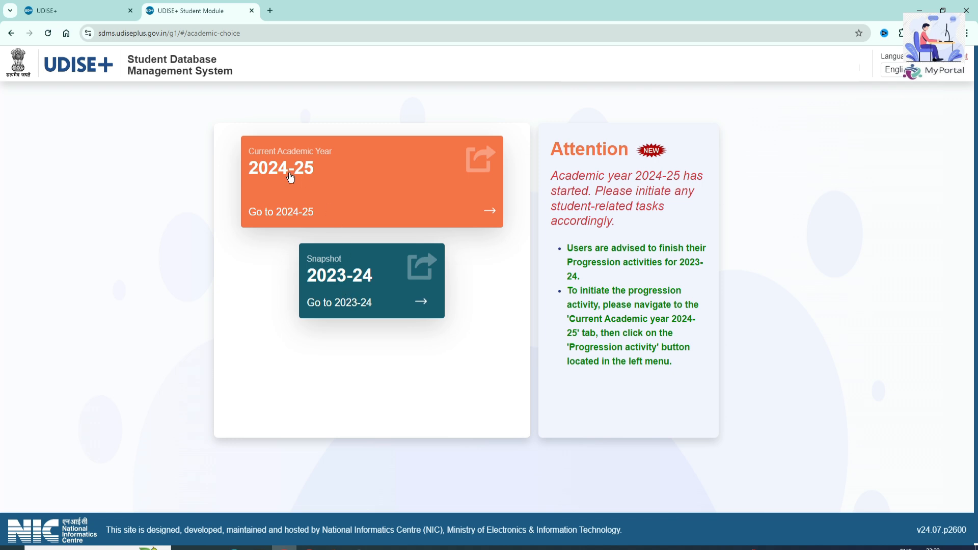
Open the 2024-25 academic year and view the student list for class LKG/KG1/PP2, section A
left_click(291, 177)
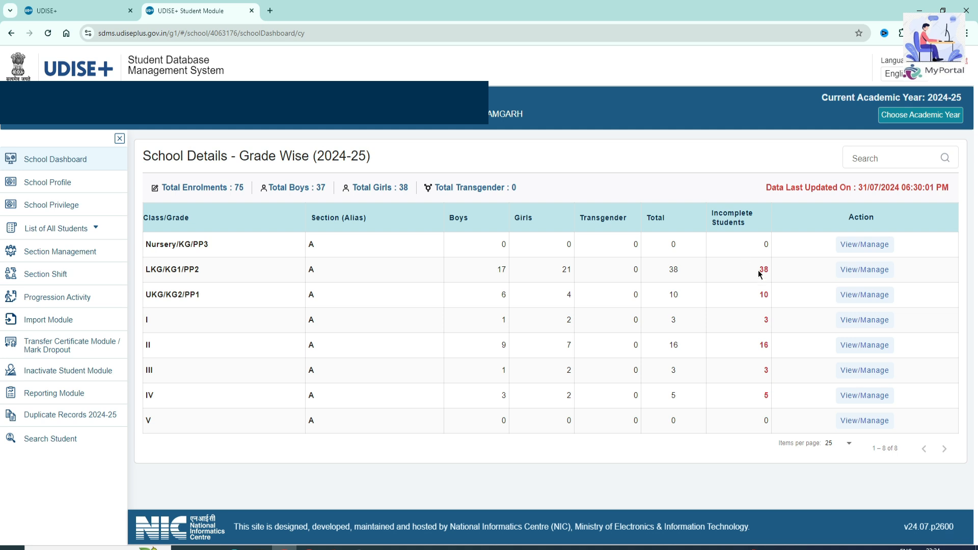
left_click_drag(759, 271, 767, 297)
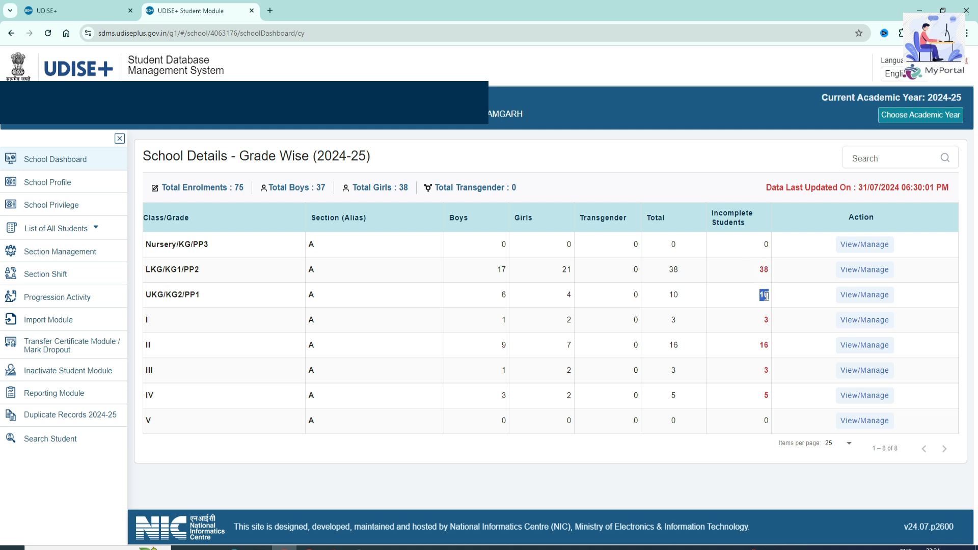
left_click(854, 270)
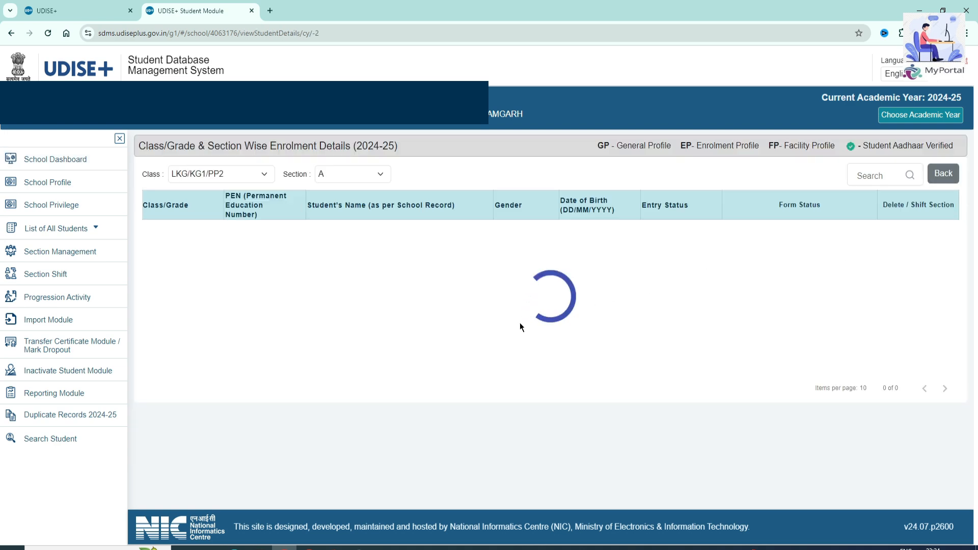
scroll(518, 317, "down", 3)
scroll(524, 319, "up", 3)
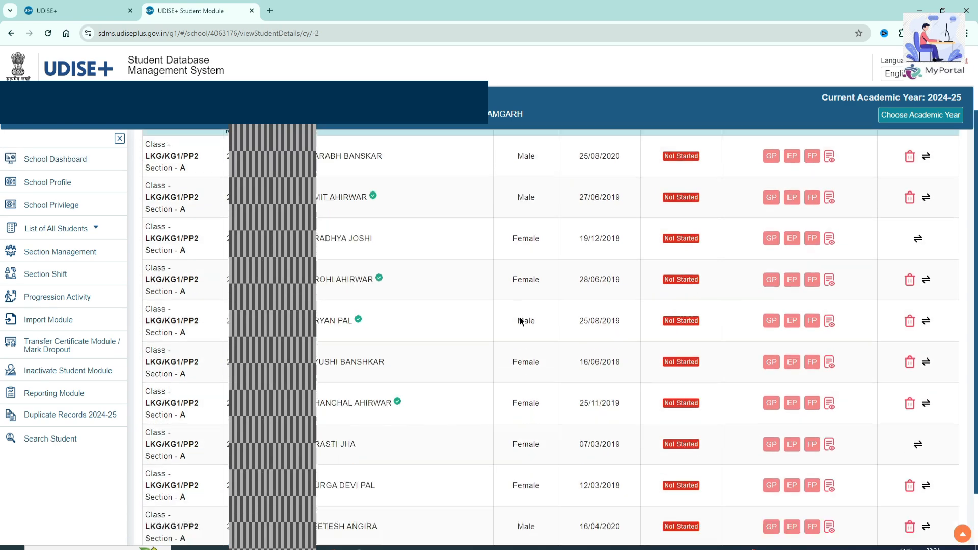
Return to the school dashboard and open the Progression Module through Progression Activity
left_click(55, 159)
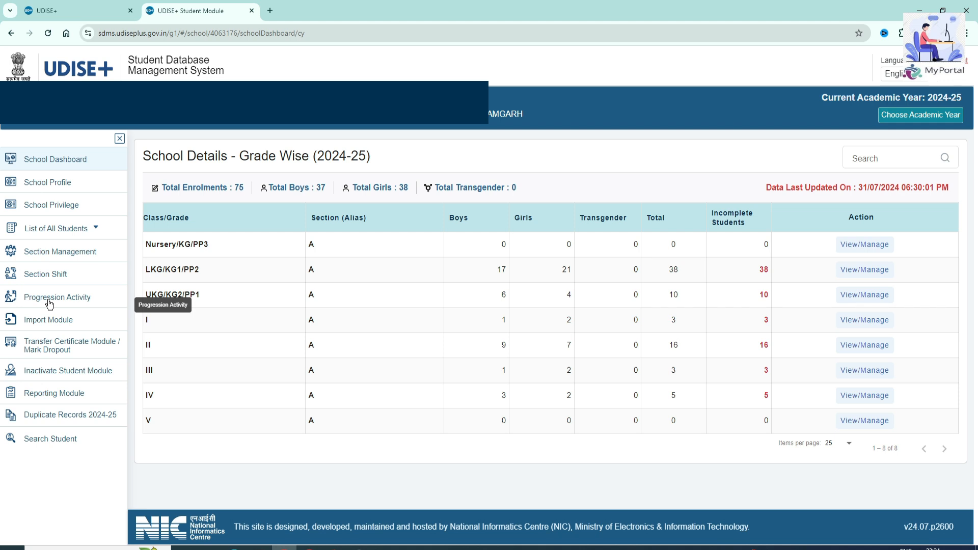
left_click(49, 301)
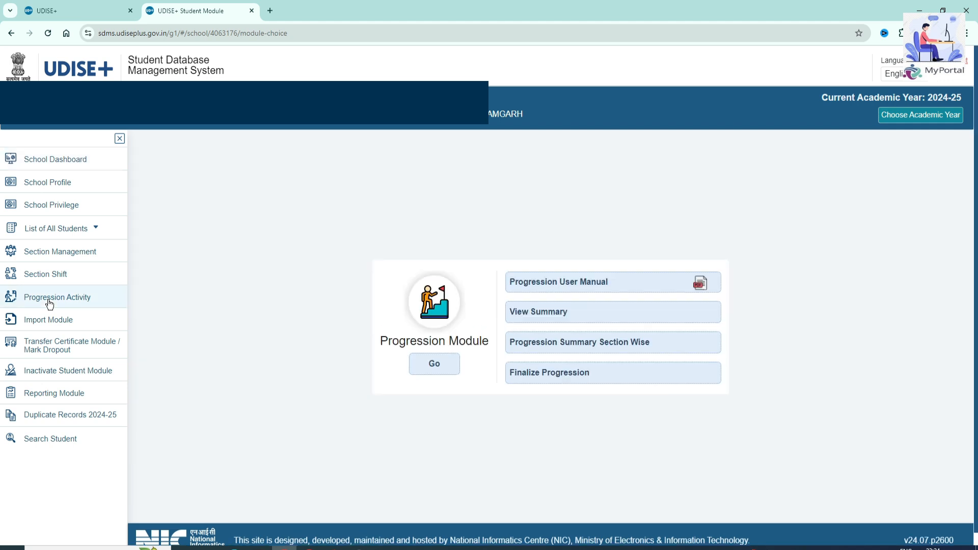
left_click(436, 371)
List the students of class Nursery/KG/PP3, section A, for progression and check their progression status
left_click(196, 190)
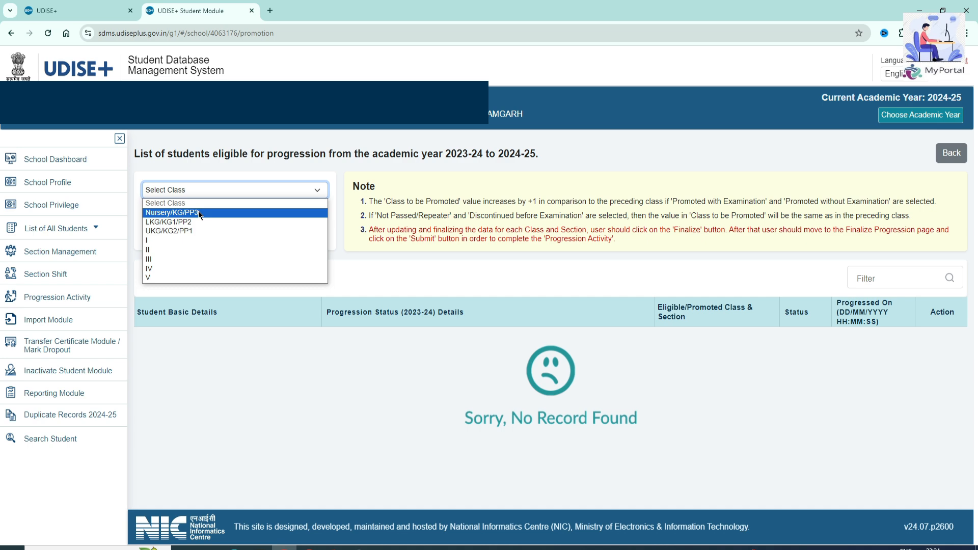
left_click(198, 212)
left_click(199, 211)
left_click(209, 229)
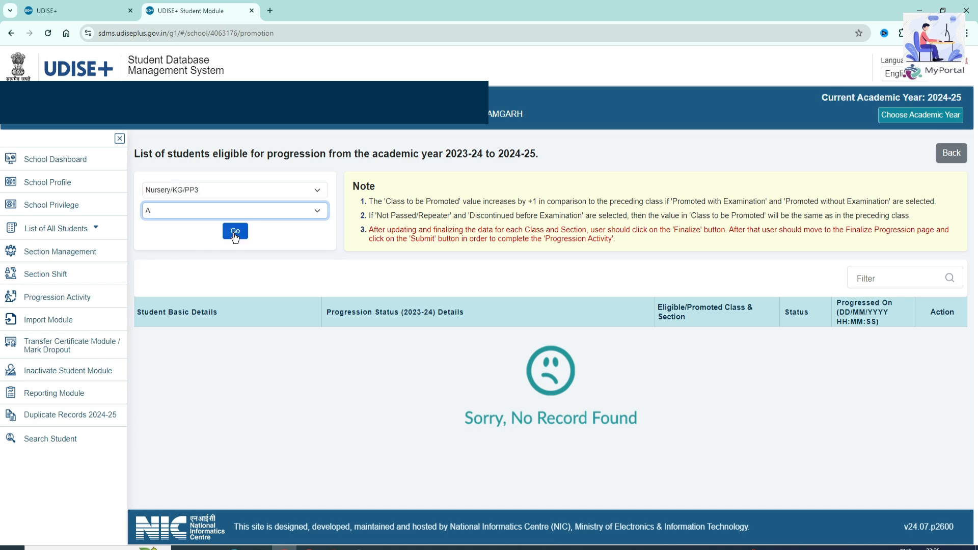
left_click(234, 232)
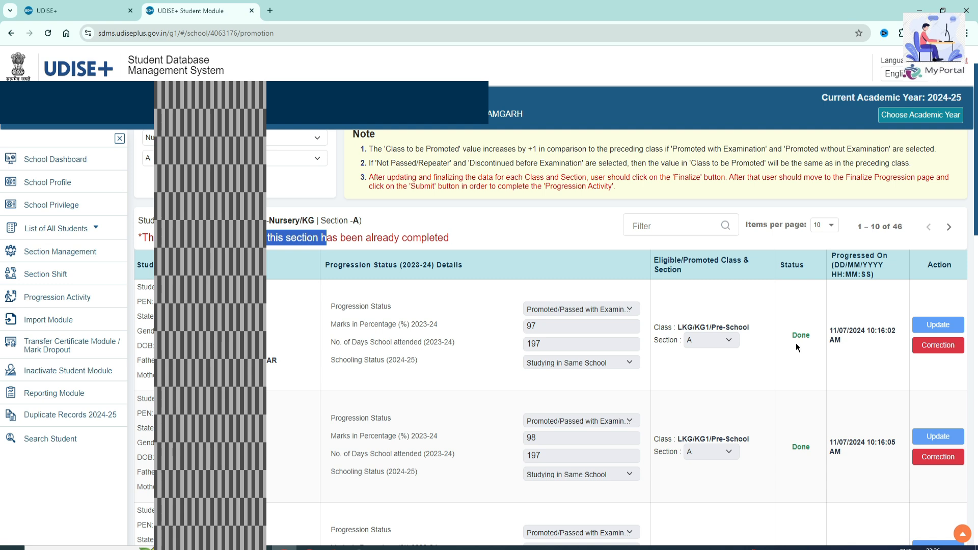
left_click_drag(792, 335, 809, 335)
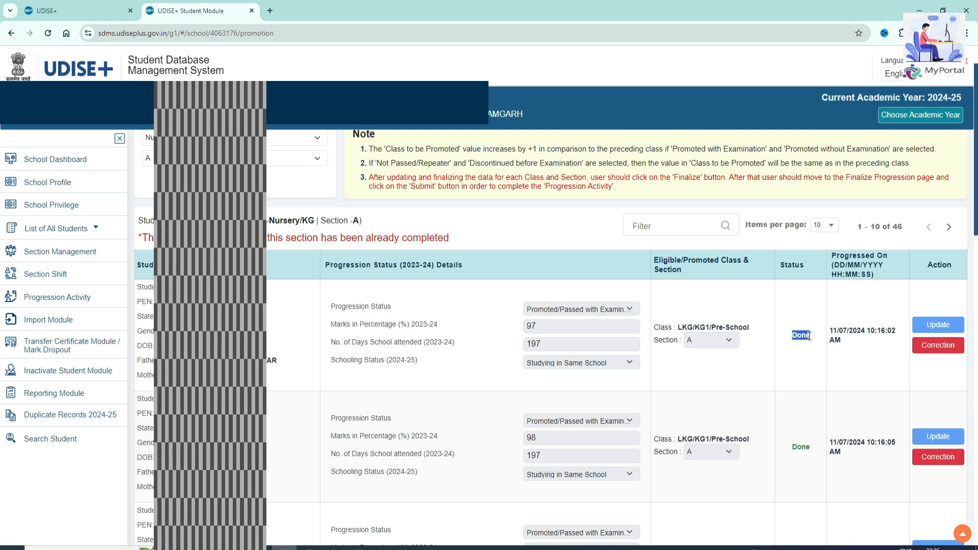
left_click(810, 336)
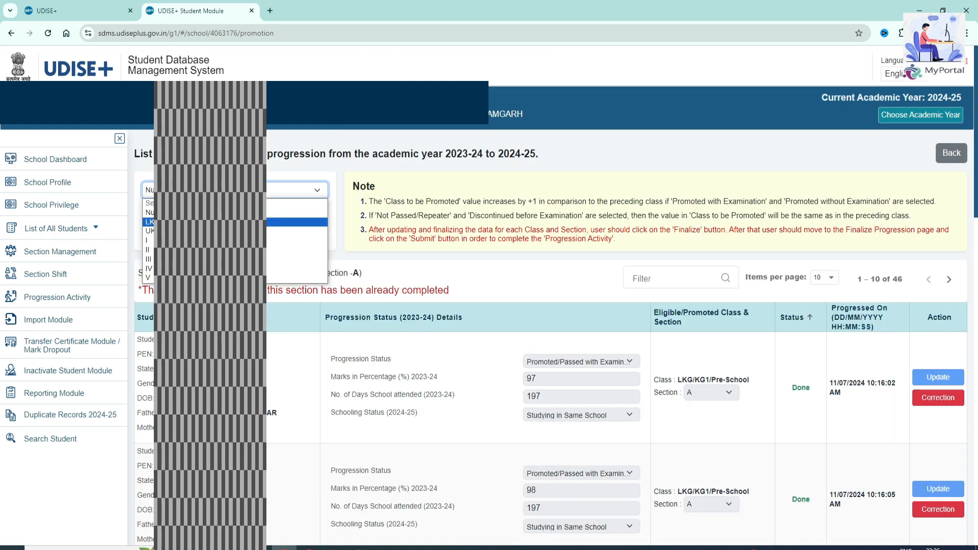
Choose class LKG/KG1/PP2, section A, for progression and check the status column of the student list
left_click(224, 222)
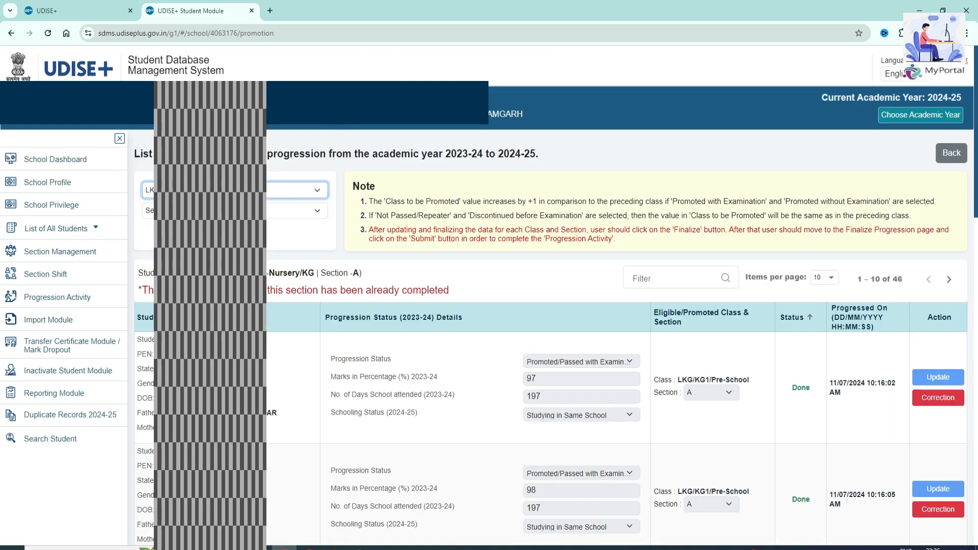
left_click(224, 210)
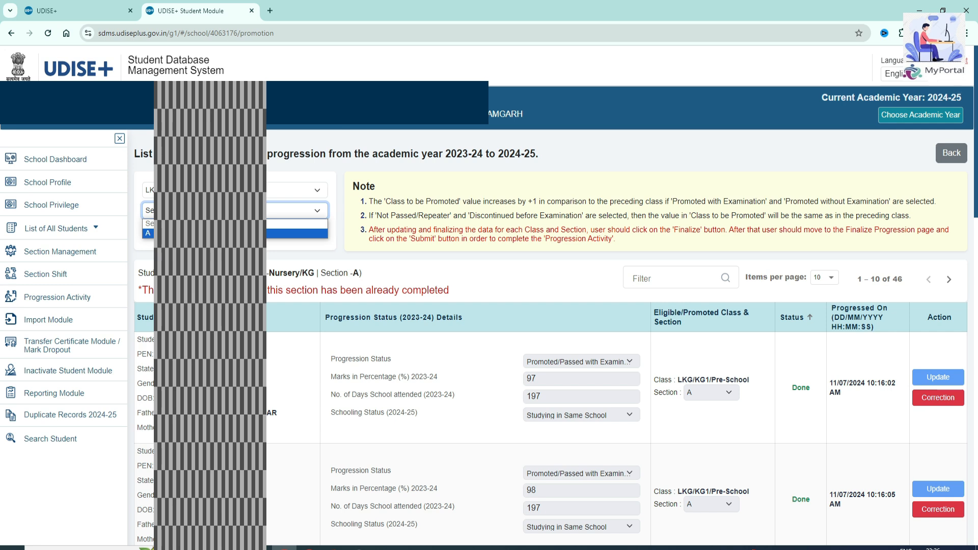
left_click(224, 234)
left_click(307, 166)
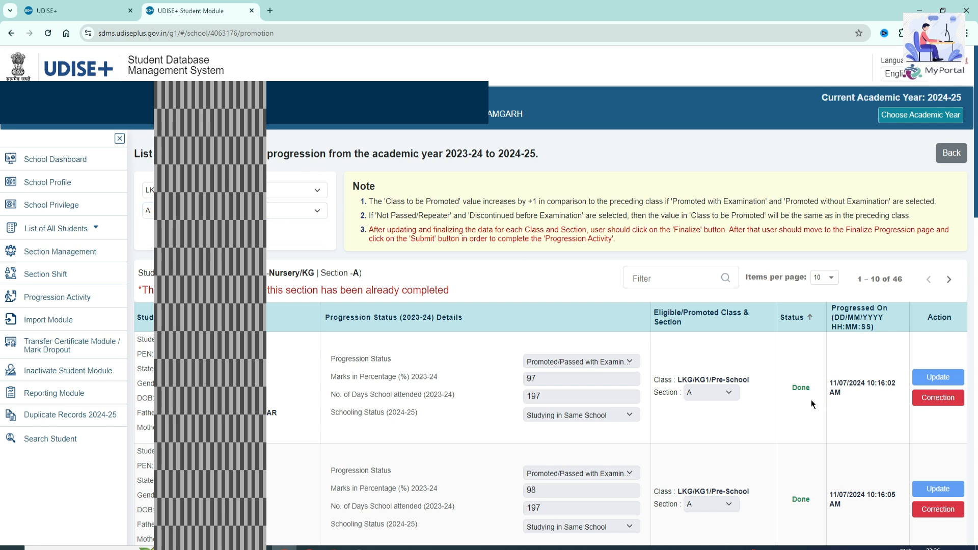
left_click_drag(791, 387, 813, 392)
left_click(802, 414)
scroll(802, 414, "down", 6)
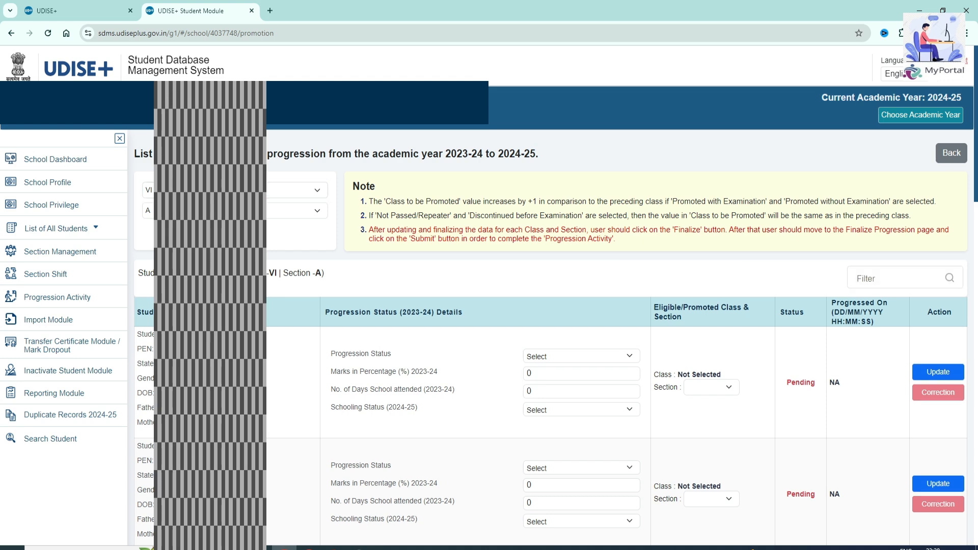
Examine the progression status of the class VI, section A, students down to the Finalize option
scroll(589, 258, "down", 1)
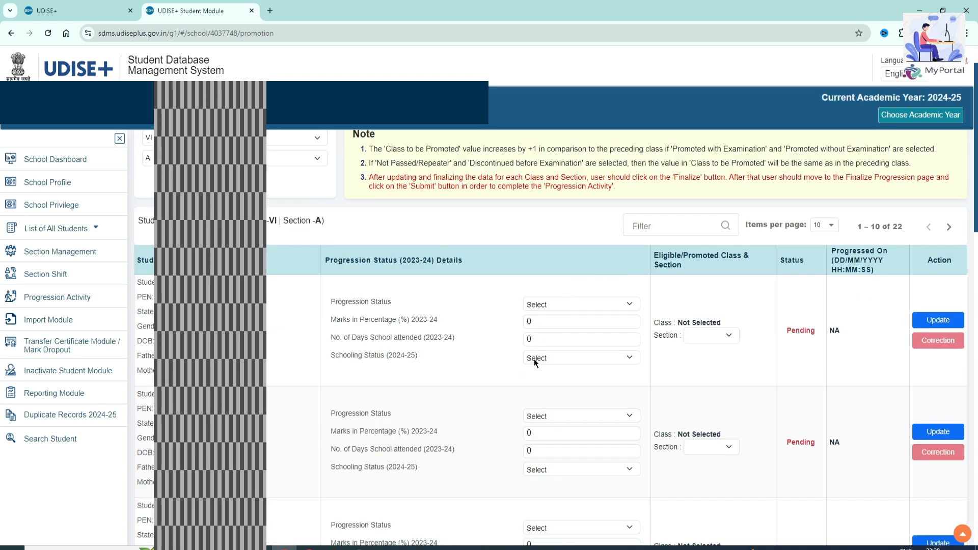
scroll(499, 462, "down", 1)
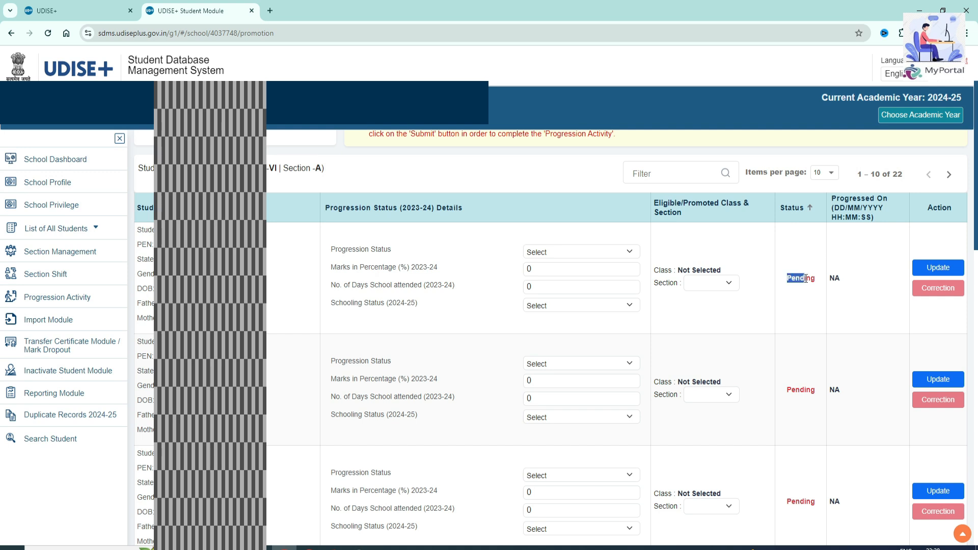
left_click_drag(805, 279, 818, 280)
left_click(791, 313)
scroll(810, 331, "down", 2)
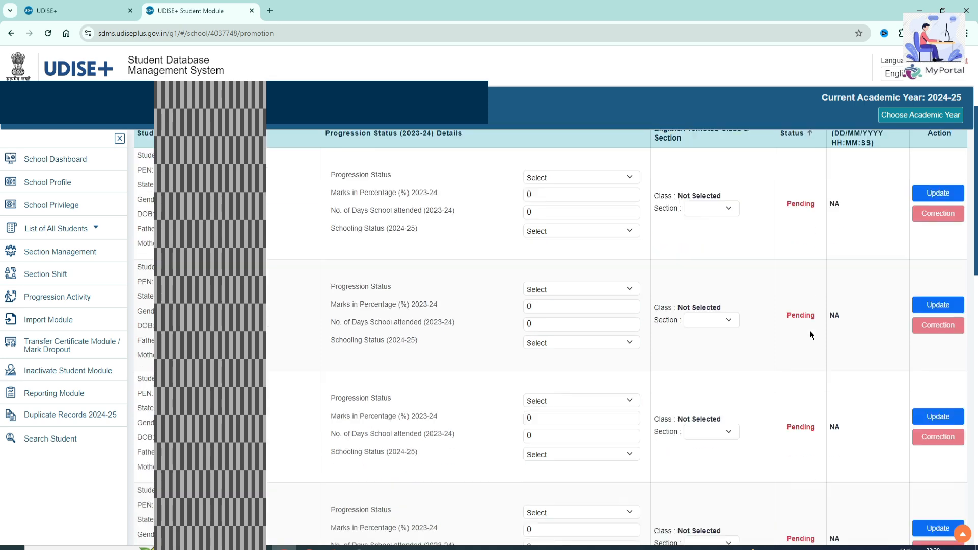
scroll(814, 330, "down", 2)
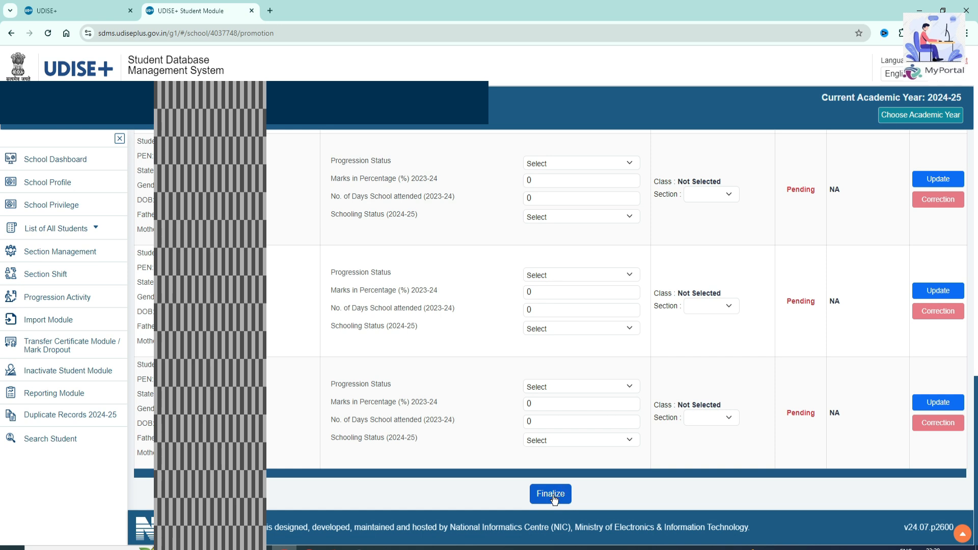
scroll(362, 311, "up", 3)
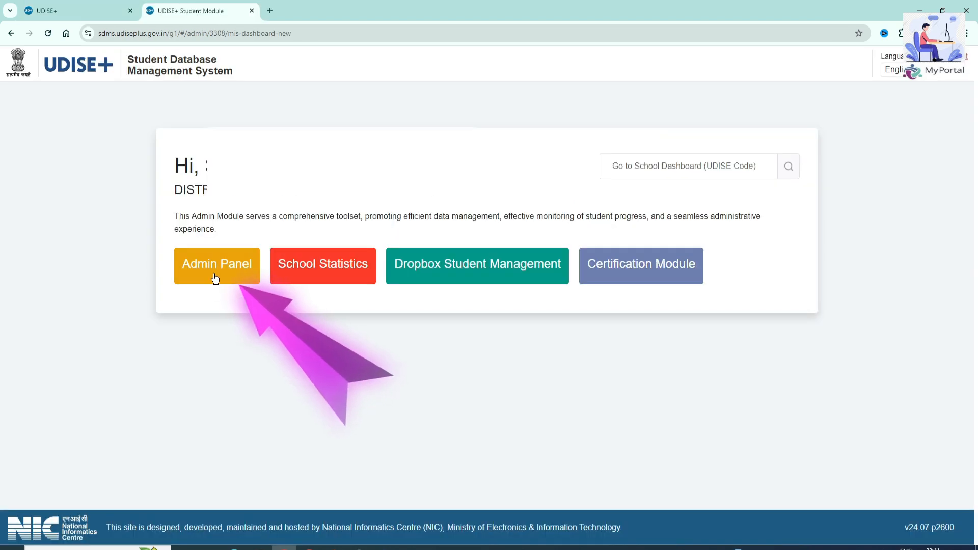
Open the Reporting Module from the district Admin Panel
left_click(215, 278)
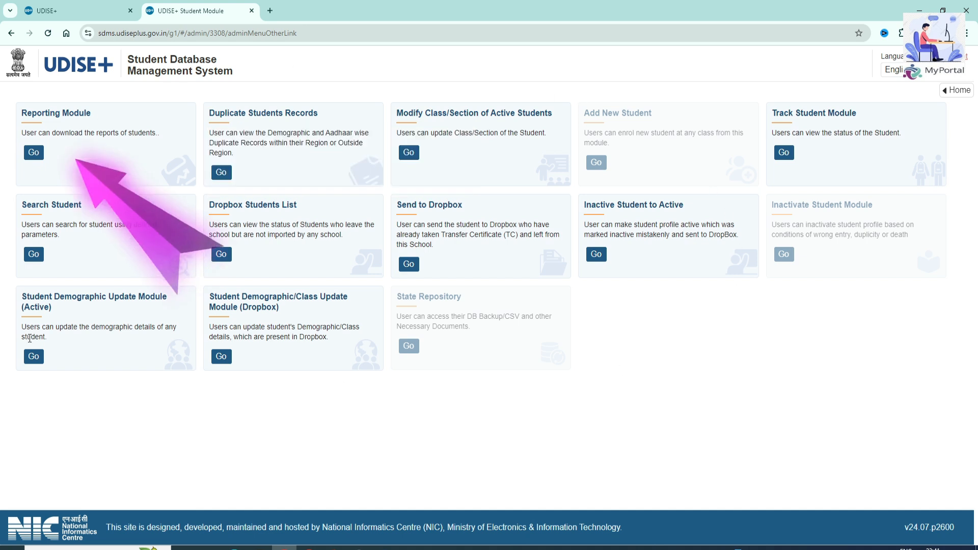
left_click_drag(24, 113, 98, 116)
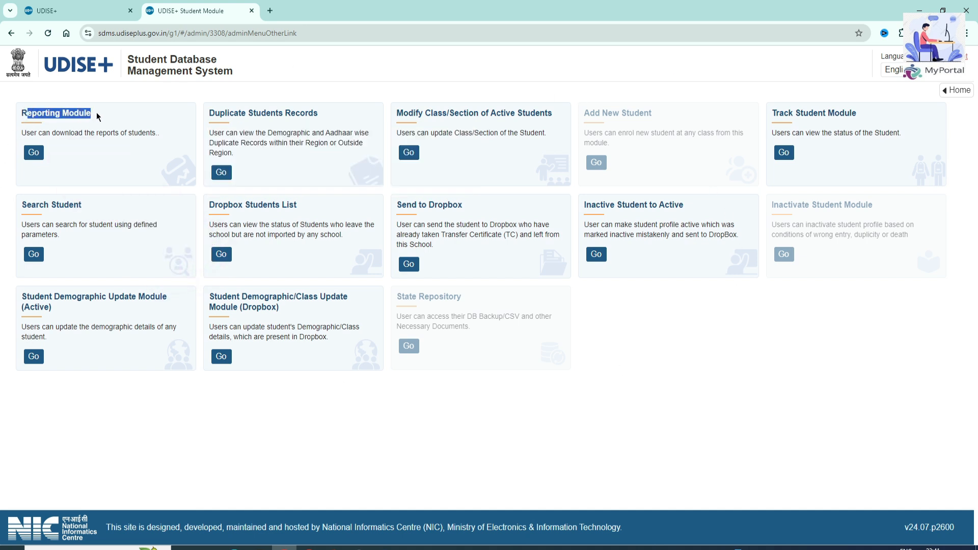
left_click(34, 155)
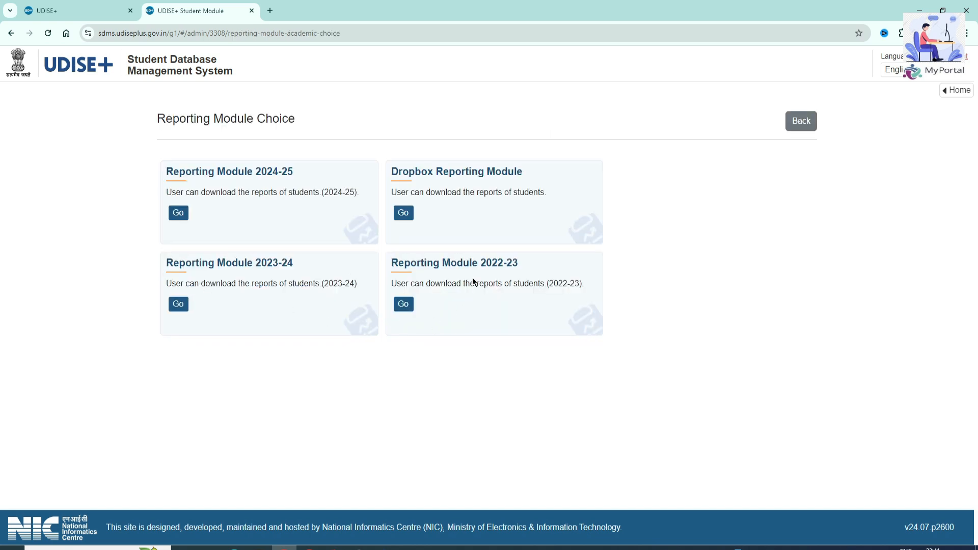
Compare the reporting years on offer and open Reporting Module 2024-25
left_click_drag(482, 264, 521, 264)
left_click(499, 312)
left_click_drag(256, 264, 294, 264)
left_click_drag(257, 172, 288, 172)
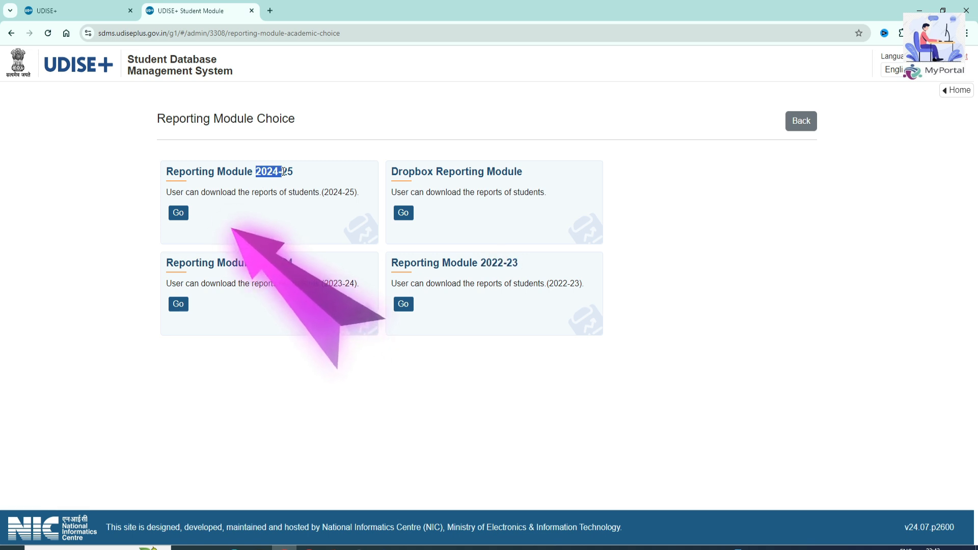
left_click(178, 213)
Download the Promotion Activity School Wise report as Excel and open the downloaded workbook
left_click_drag(83, 209, 198, 209)
left_click(255, 209)
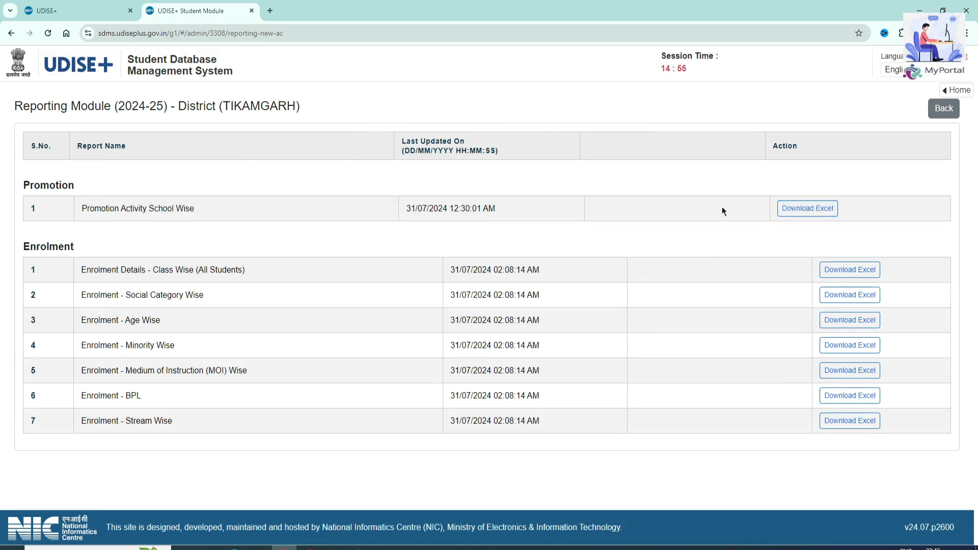
left_click(809, 210)
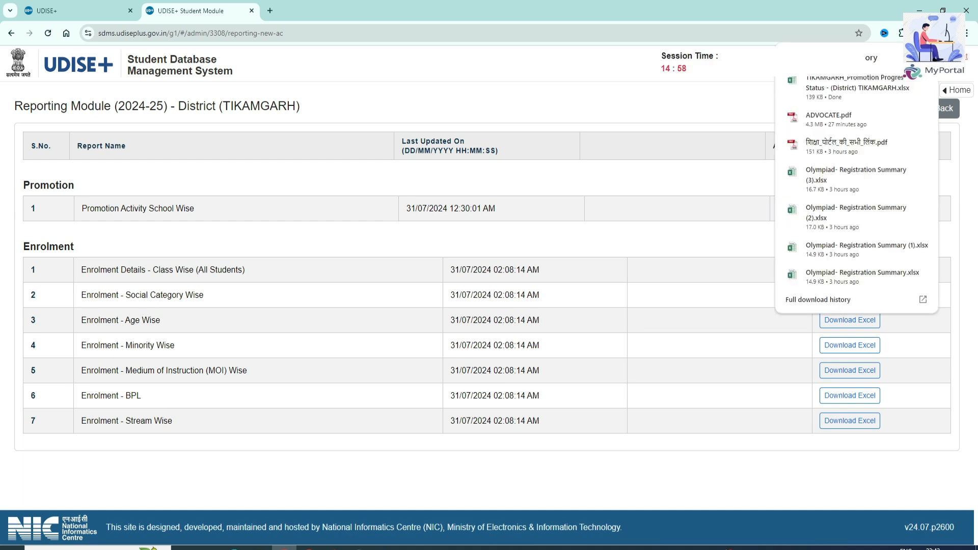
left_click(822, 81)
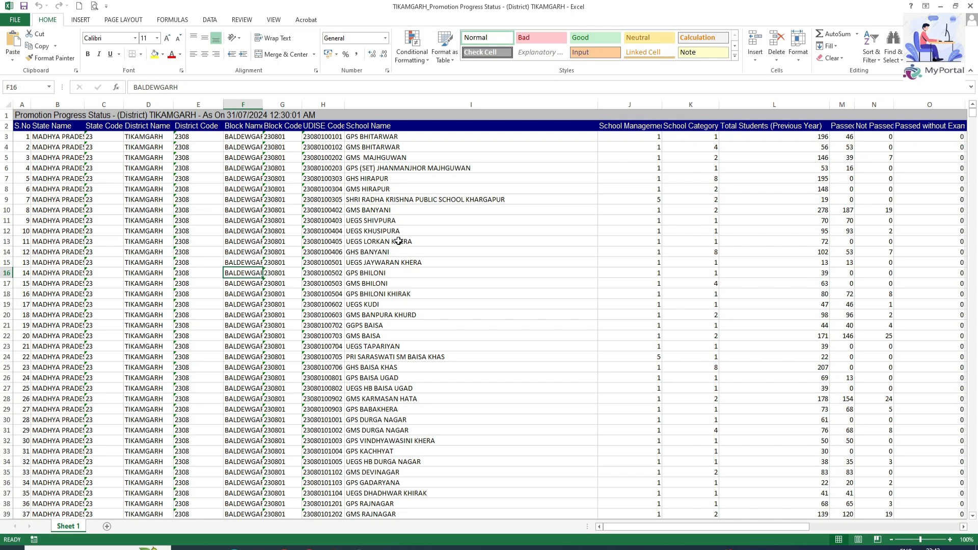
Review the report's headings from District Name and Block Name through School Category to Total Students (Previous Year)
left_click(149, 127)
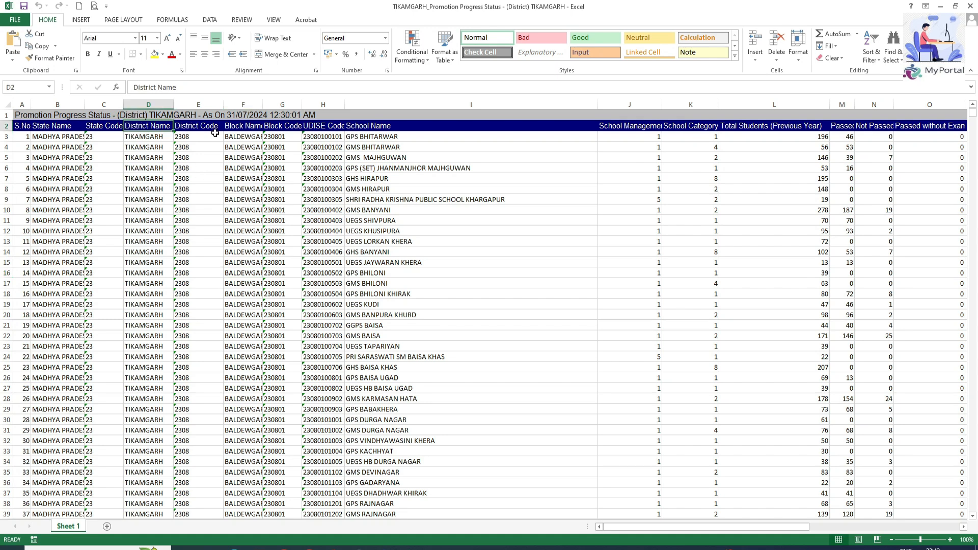
left_click(245, 128)
left_click(330, 132)
left_click(372, 127)
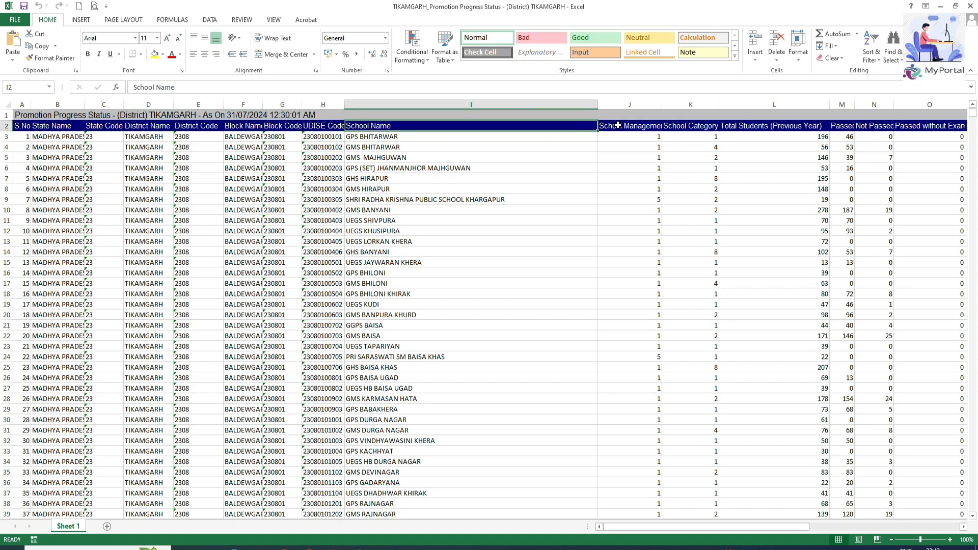
left_click(652, 128)
left_click(689, 126)
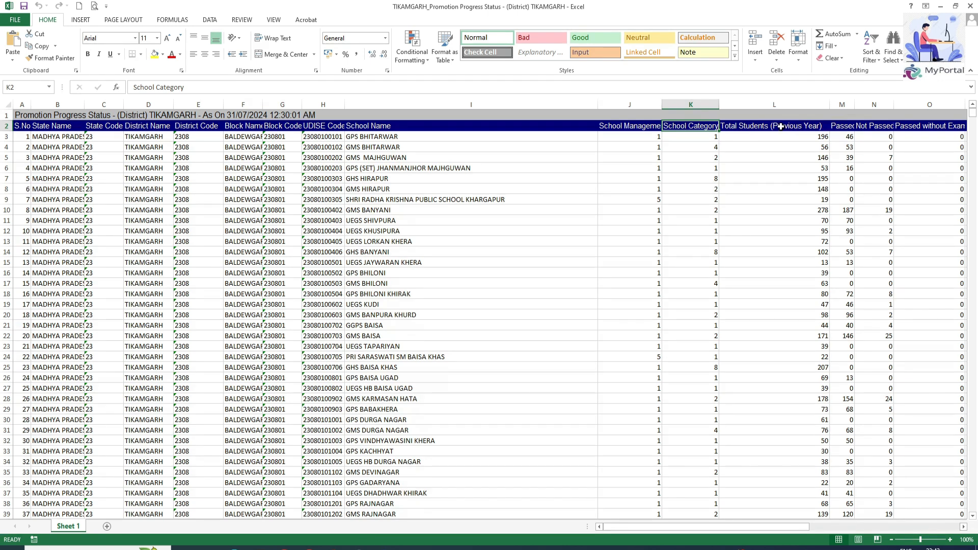
left_click(783, 128)
Review the result headings Passed, Not Passed, Passed without Exam, Repeaters by choice and Discontinued before examination
left_click_drag(718, 527, 810, 508)
left_click(643, 125)
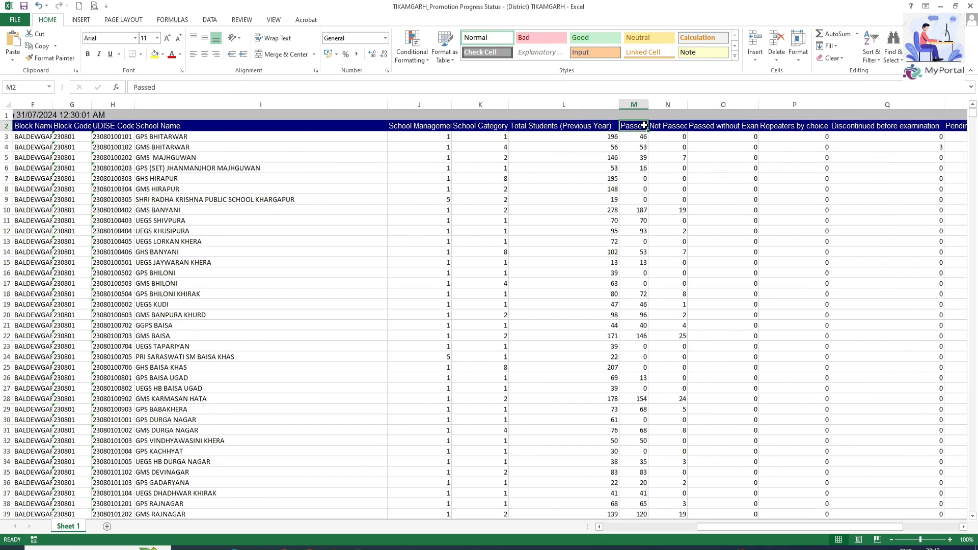
left_click(676, 128)
left_click(713, 126)
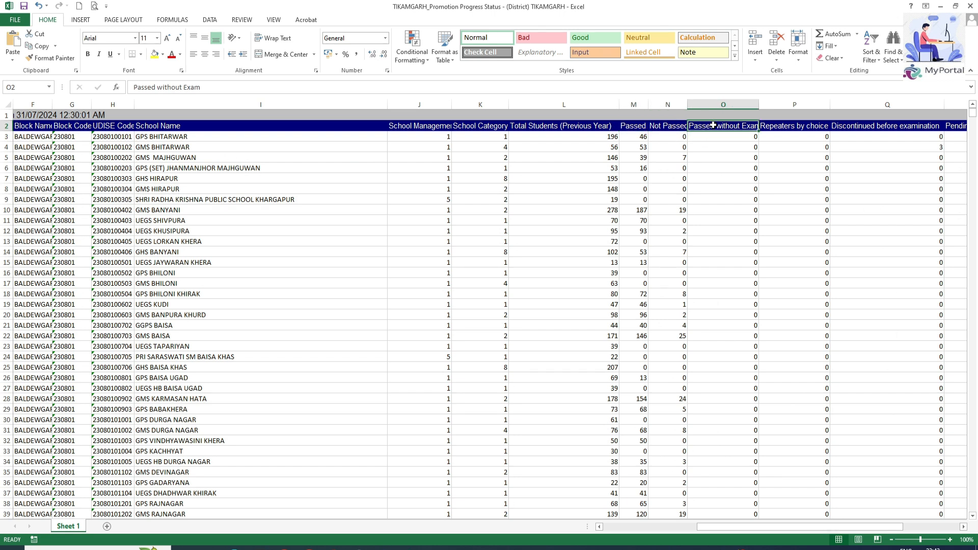
left_click(795, 125)
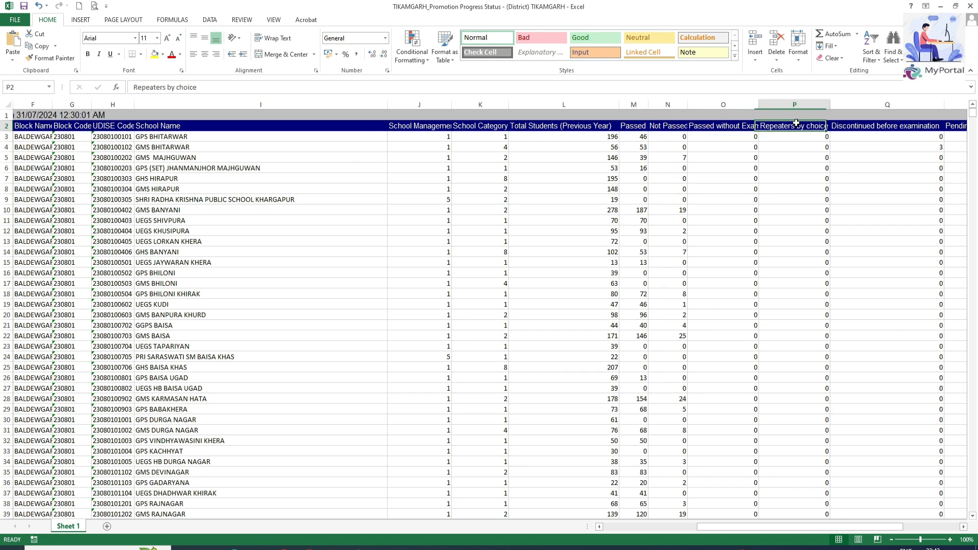
left_click(854, 127)
left_click_drag(807, 527, 862, 526)
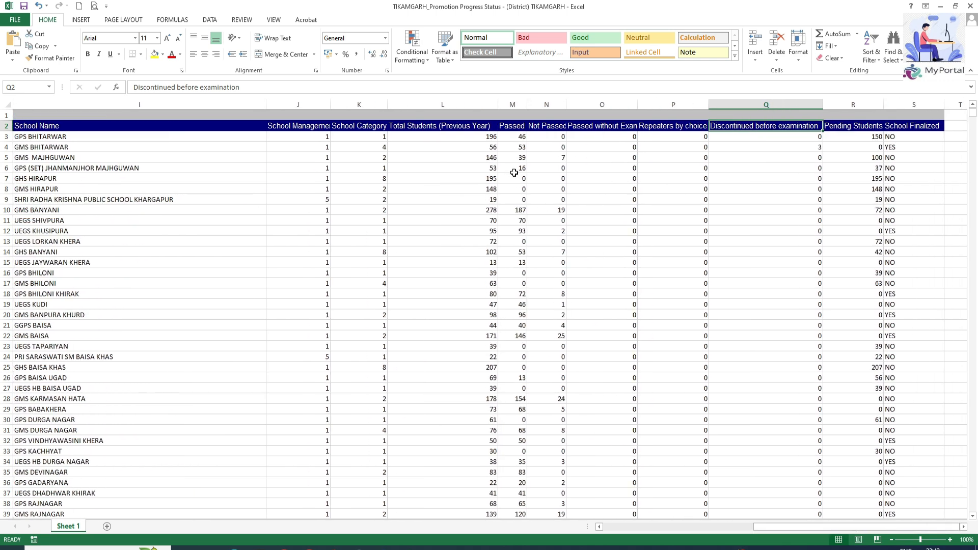
left_click(535, 125)
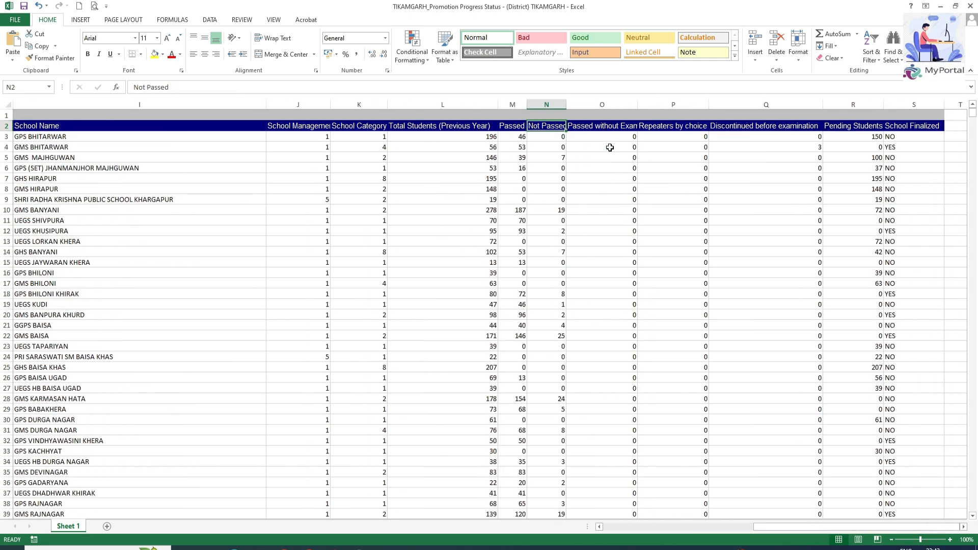
Review the Pending Students, School Finalized and Total Students (Previous Year) headings of the report
left_click(853, 127)
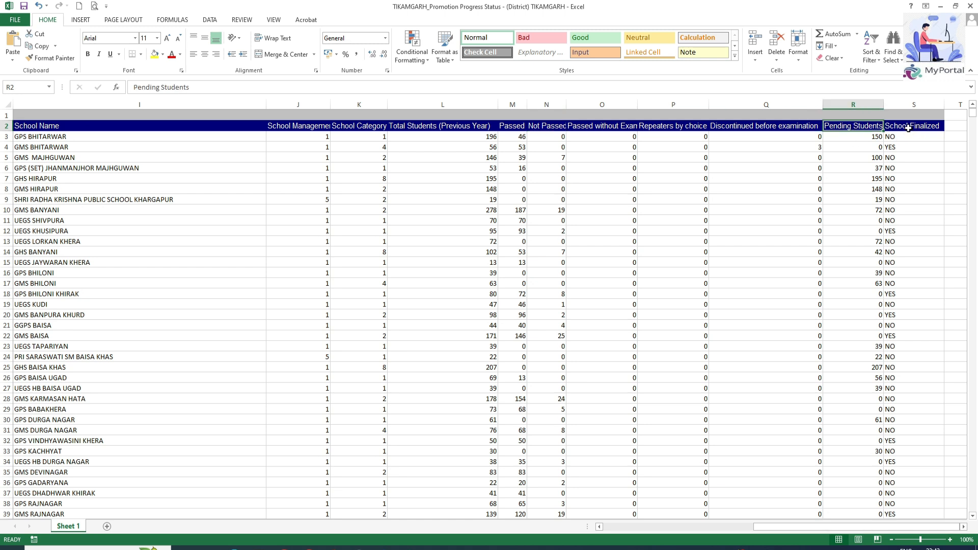
left_click(909, 126)
left_click(406, 127)
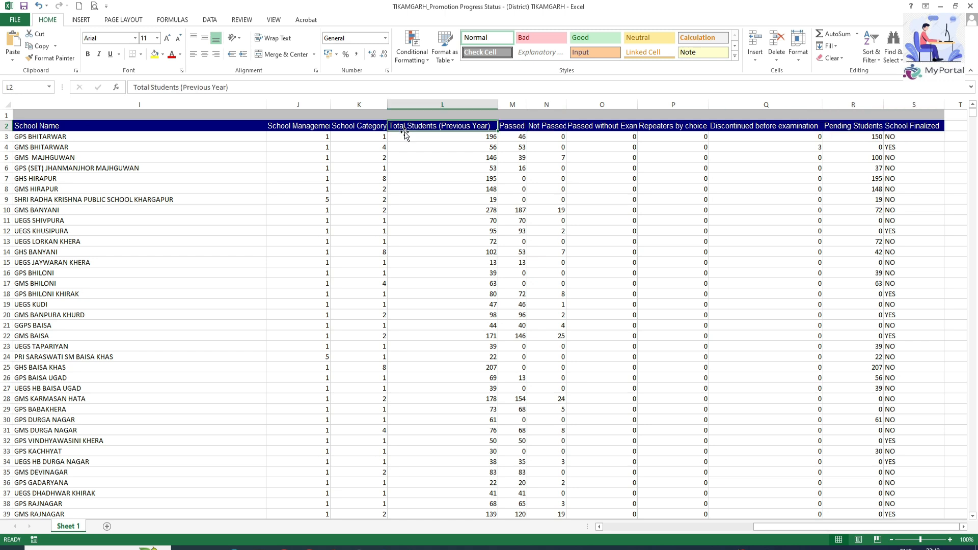
Highlight the entire Total Students (Previous Year) and Pending Students columns with a yellow fill
left_click(434, 105)
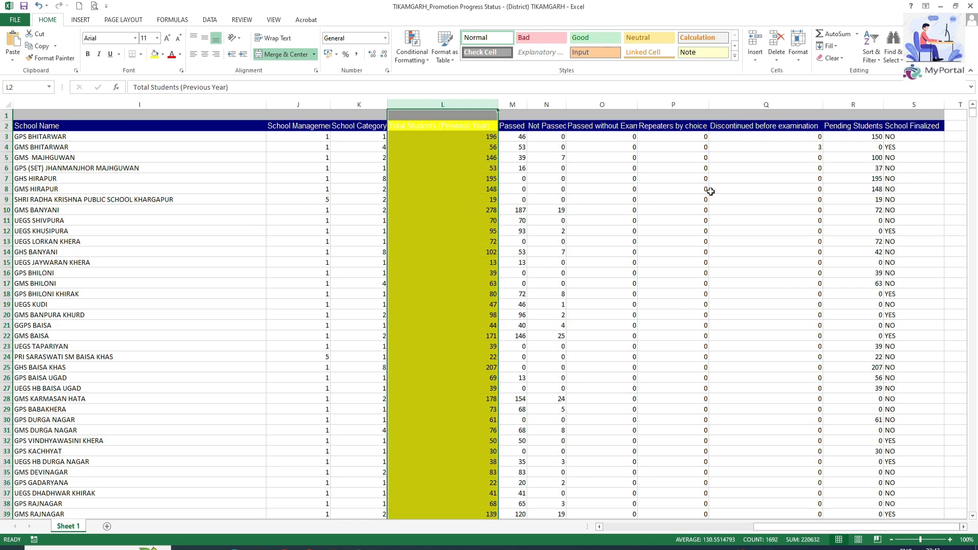
left_click(710, 190)
left_click(870, 105)
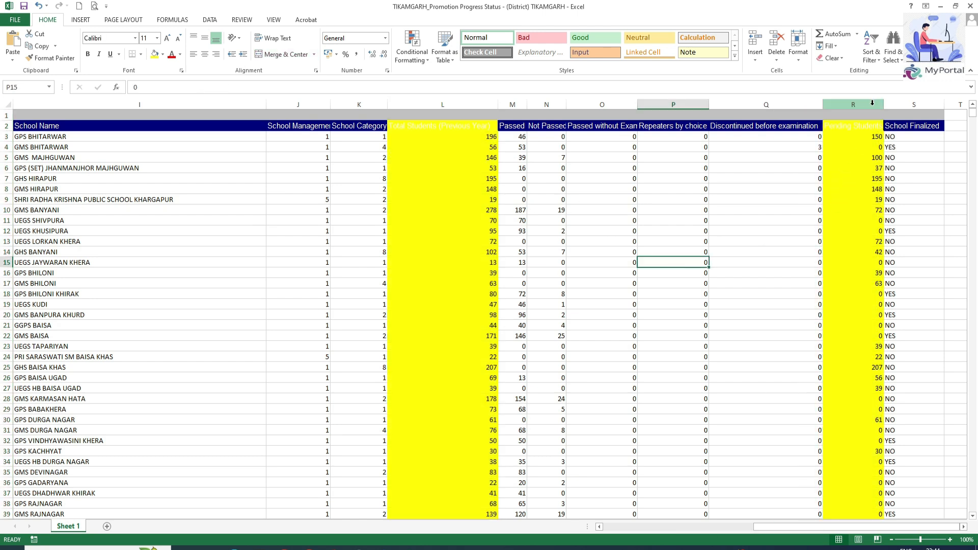
left_click(872, 104)
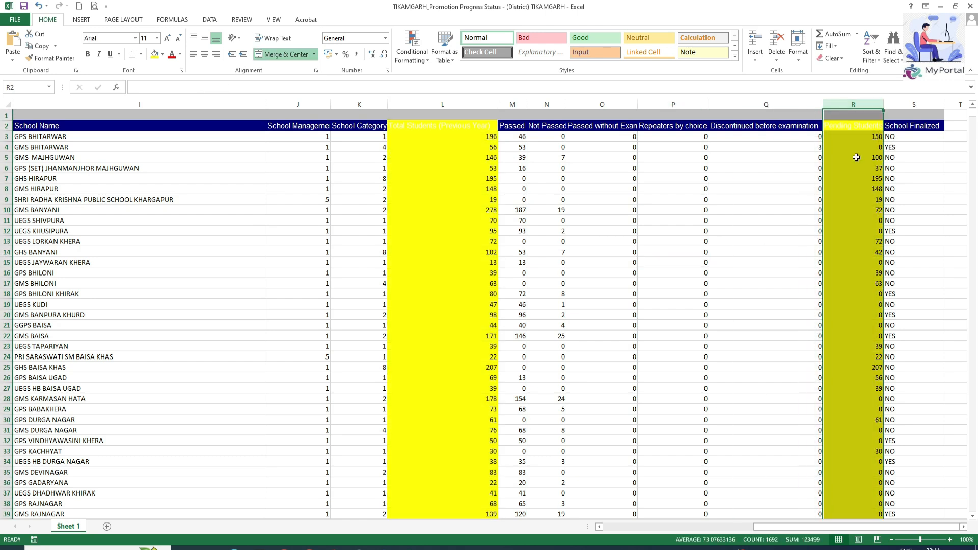
left_click(843, 209)
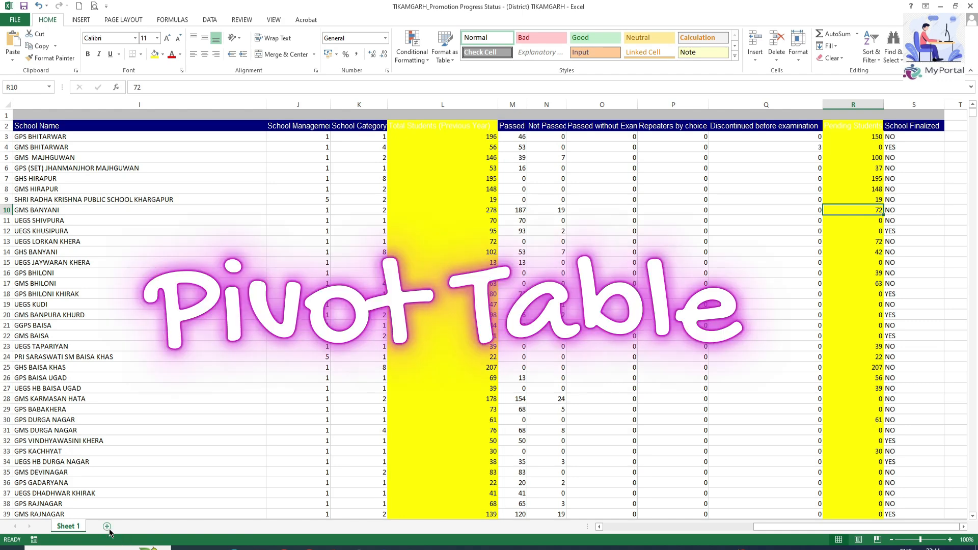
Add a new worksheet and start a PivotTable placed at its cell B3
left_click(107, 527)
left_click(53, 135)
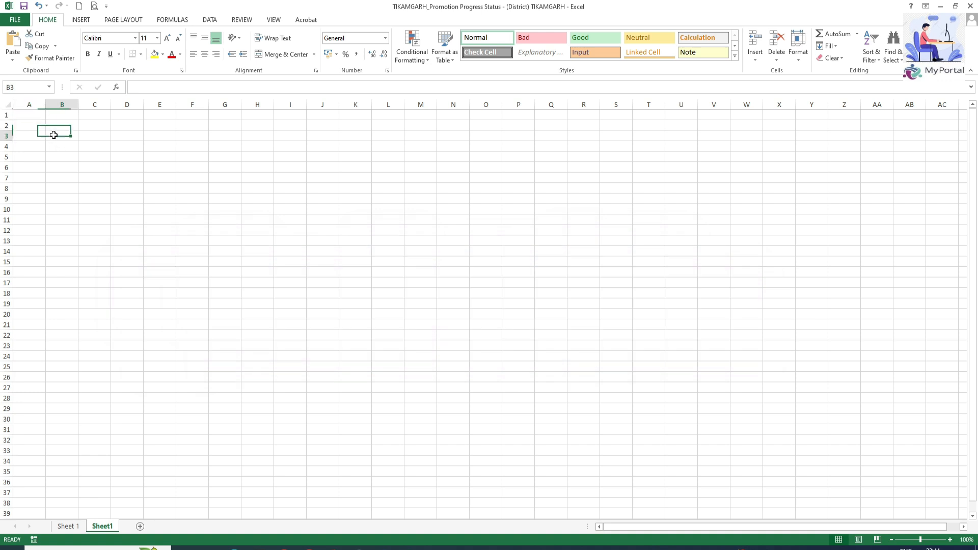
left_click(80, 21)
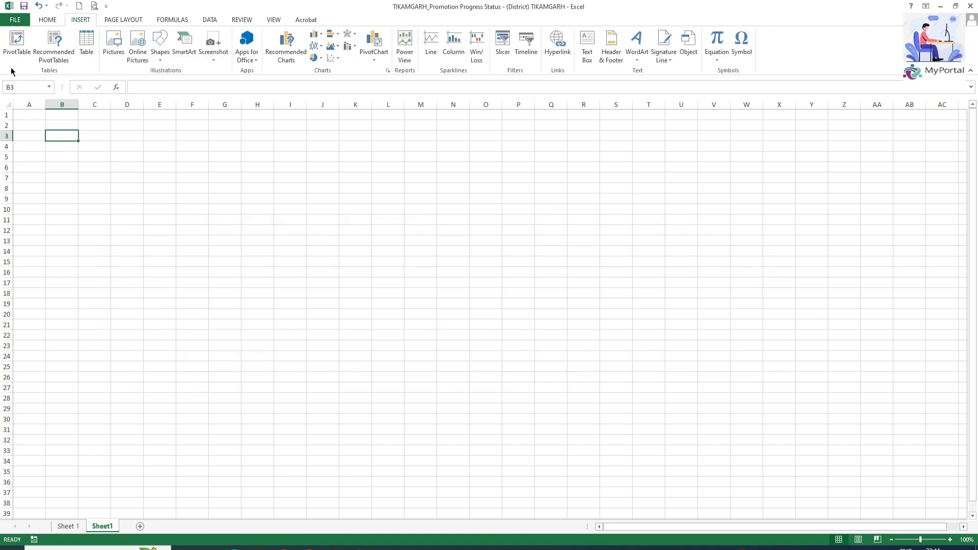
left_click(17, 40)
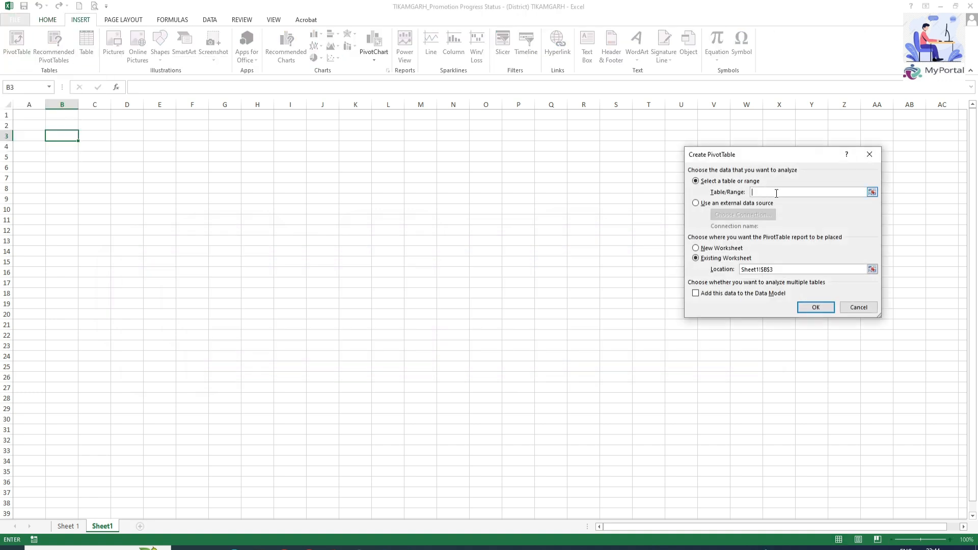
Set the report data A2:S1692 on Sheet 1, headings included, as the source range and create the PivotTable
left_click(67, 528)
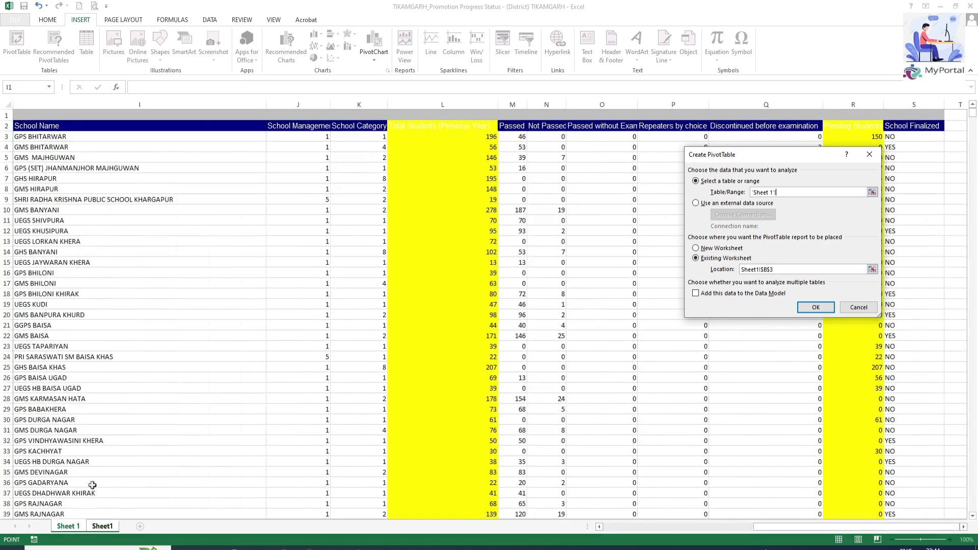
left_click_drag(810, 527, 660, 527)
left_click(23, 126)
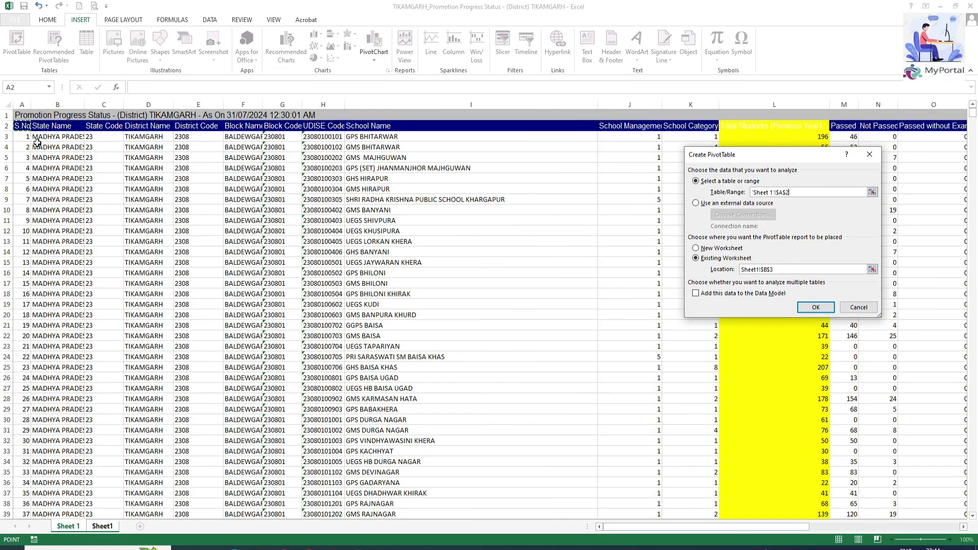
key("ctrl+shift+Right")
key("ctrl+shift+Down")
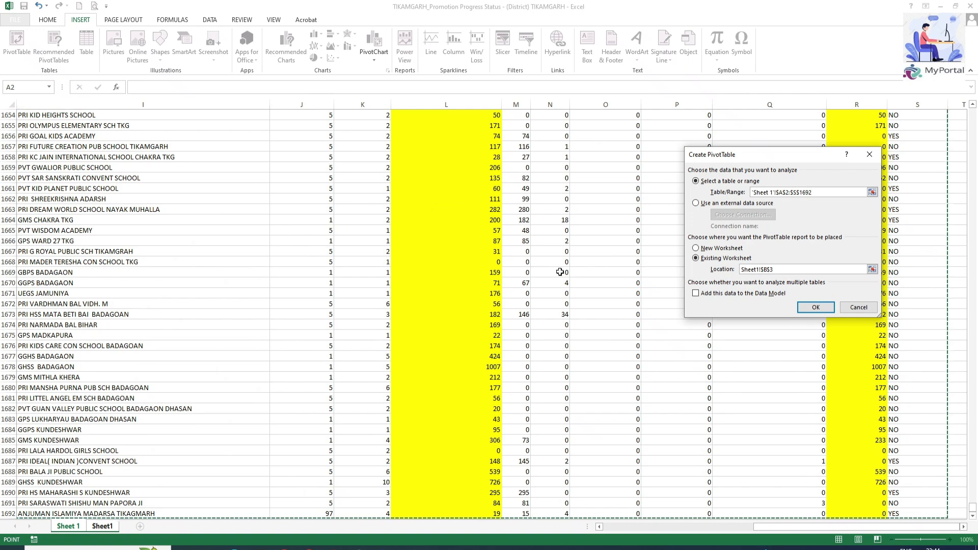
left_click(818, 308)
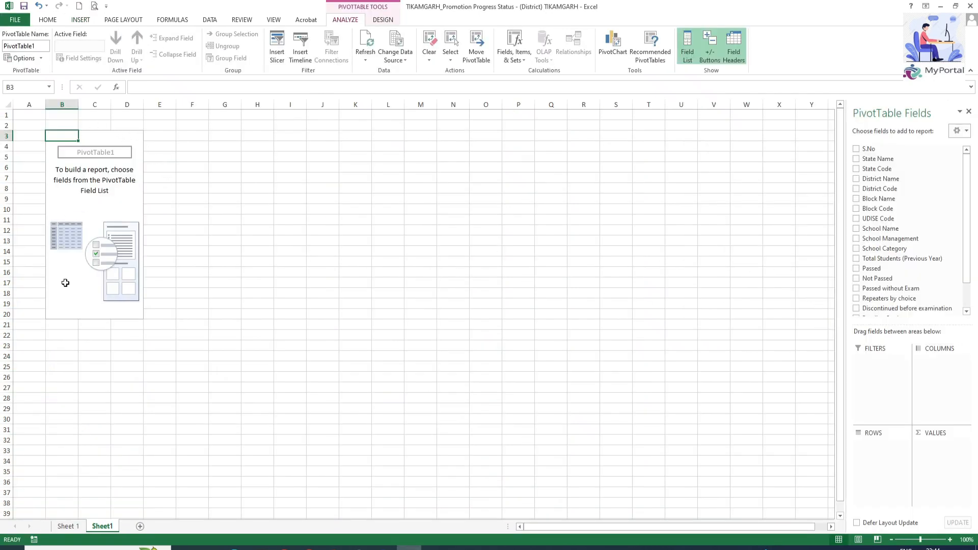
Lay out the PivotTable with Block Name as rows and the sums of Total Students (Previous Year) and Pending Students as values
left_click_drag(879, 198, 891, 470)
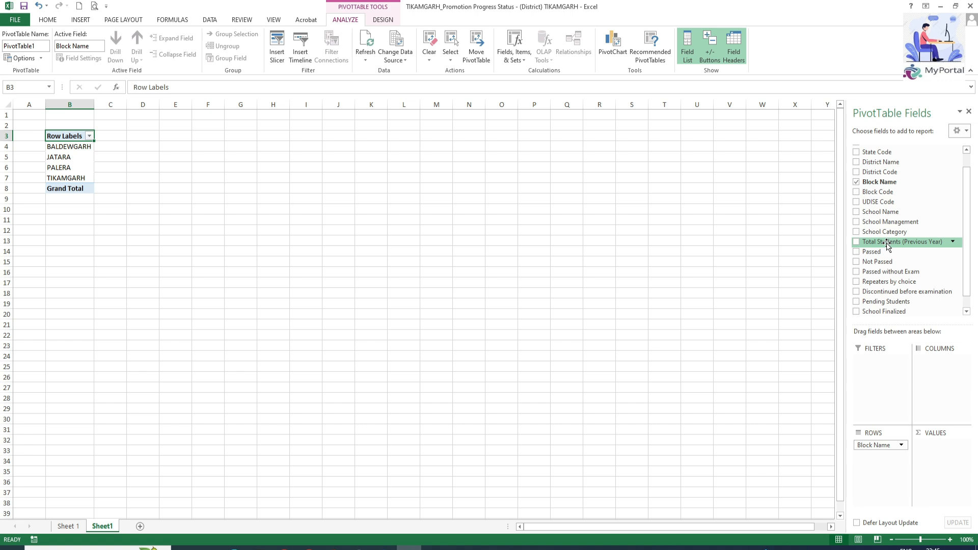
left_click_drag(887, 245, 949, 464)
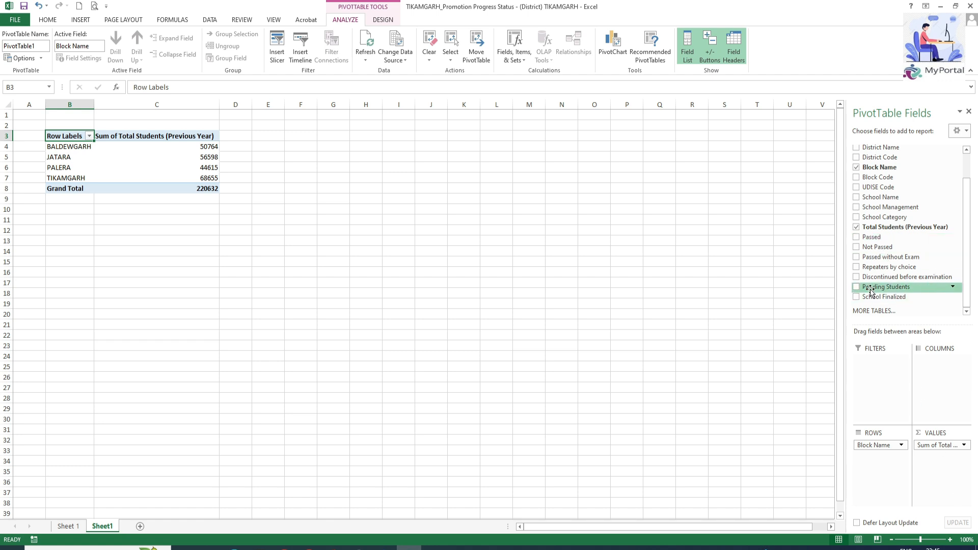
left_click_drag(876, 260, 945, 477)
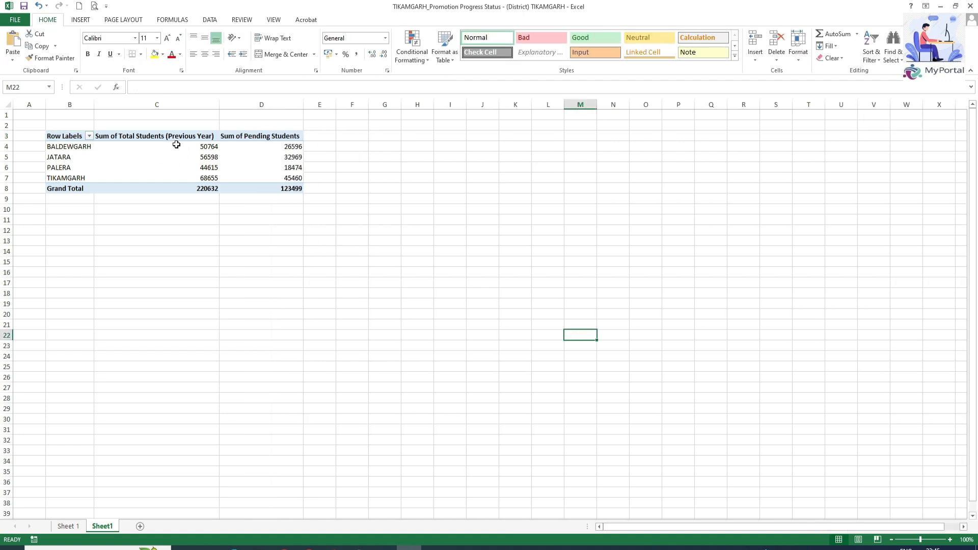
Compare the BALDEWGARH block's total students of the previous year with its pending students
left_click(176, 146)
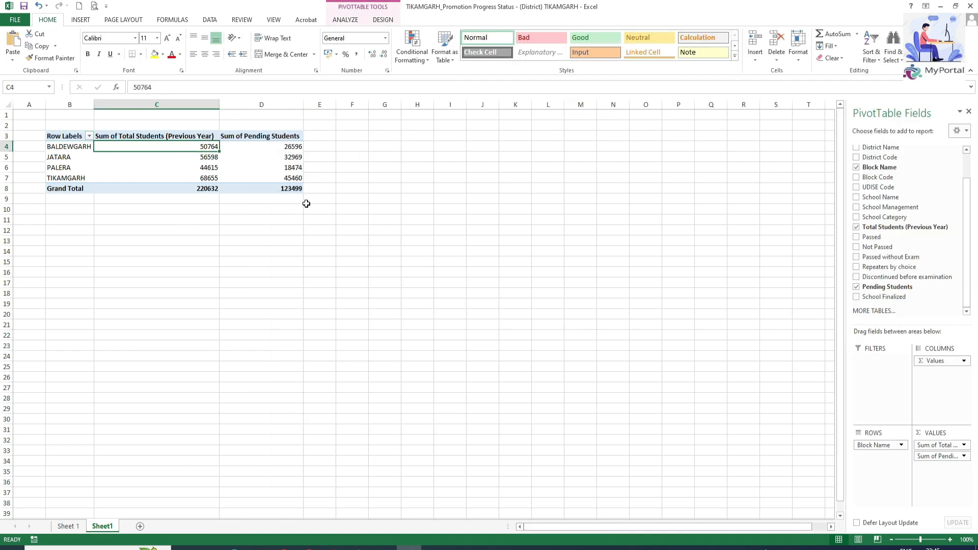
left_click(291, 146)
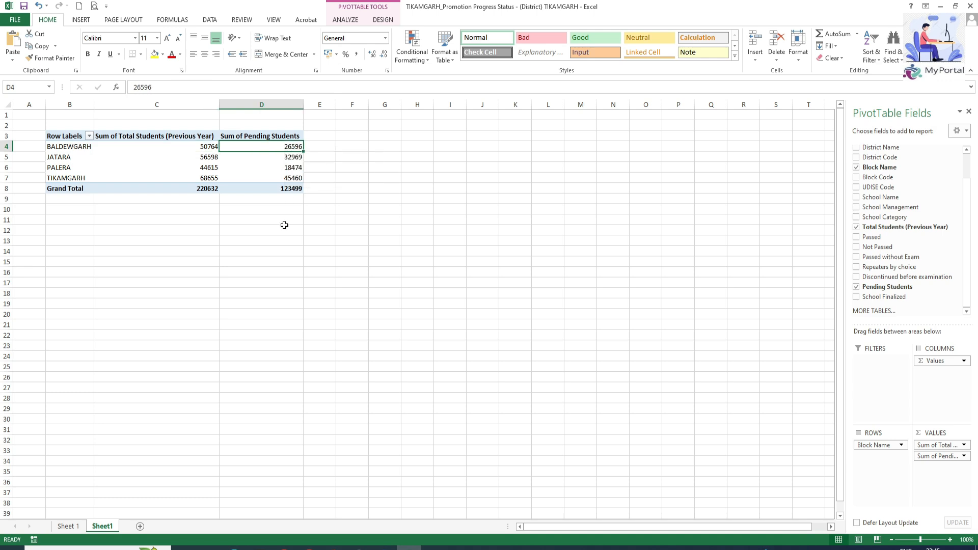
left_click(284, 251)
Calculate previous-year total students minus pending students beside the PivotTable, starting with BALDEWGARH in F4 and extending down to F8
left_click(349, 146)
type("+")
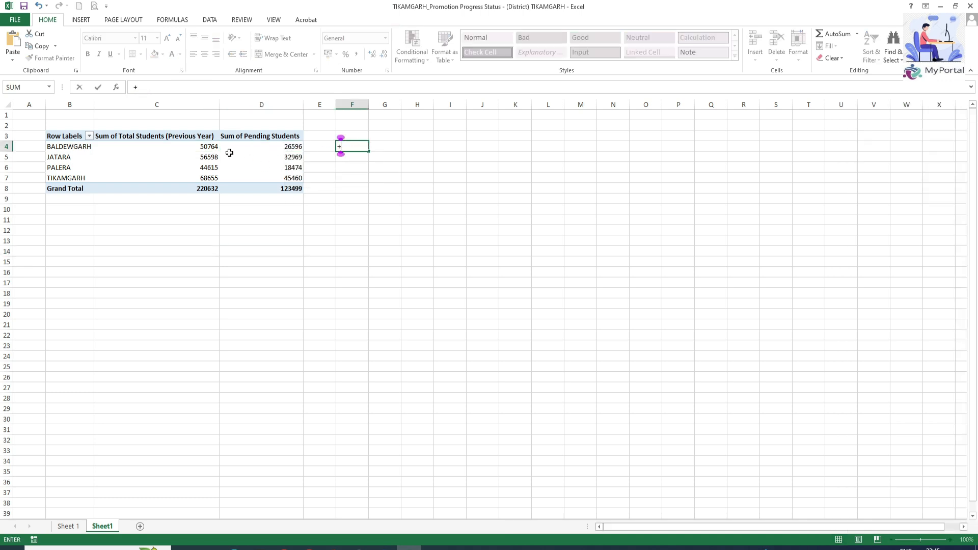
left_click(203, 146)
type("-")
left_click(271, 146)
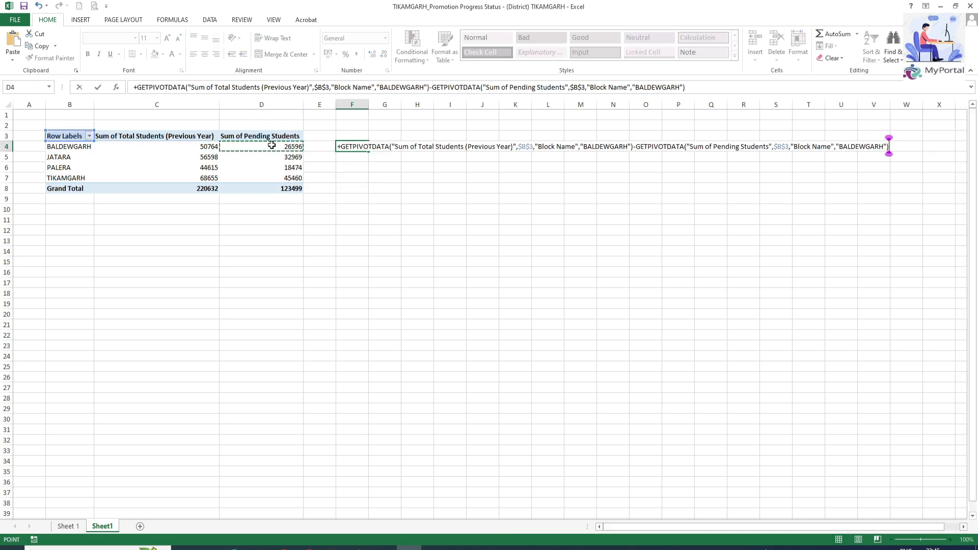
key("Return")
left_click(351, 146)
left_click_drag(368, 151, 372, 198)
Copy the PivotTable with its difference column, B3:F8, and paste it as plain values starting at K3
key("ctrl+a")
key("ctrl+c")
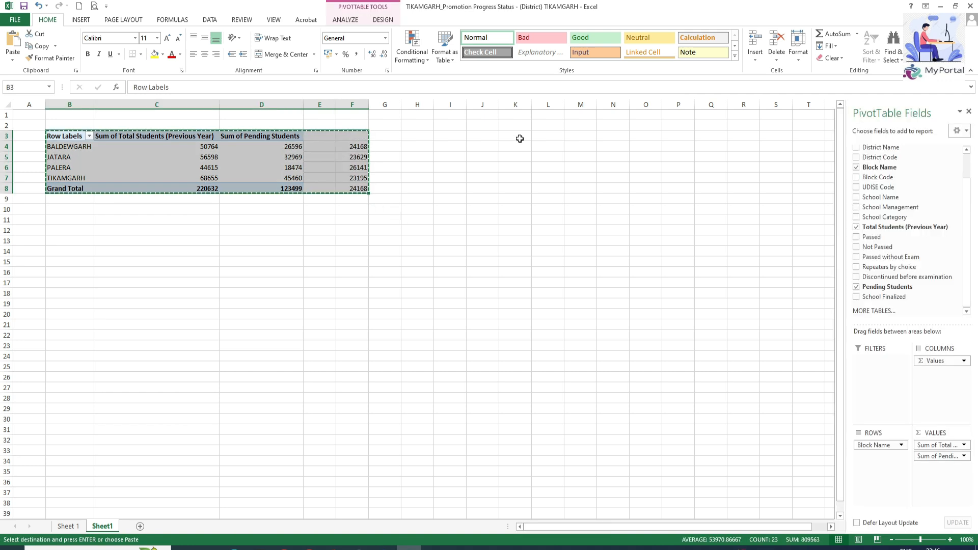
right_click(519, 136)
left_click(555, 182)
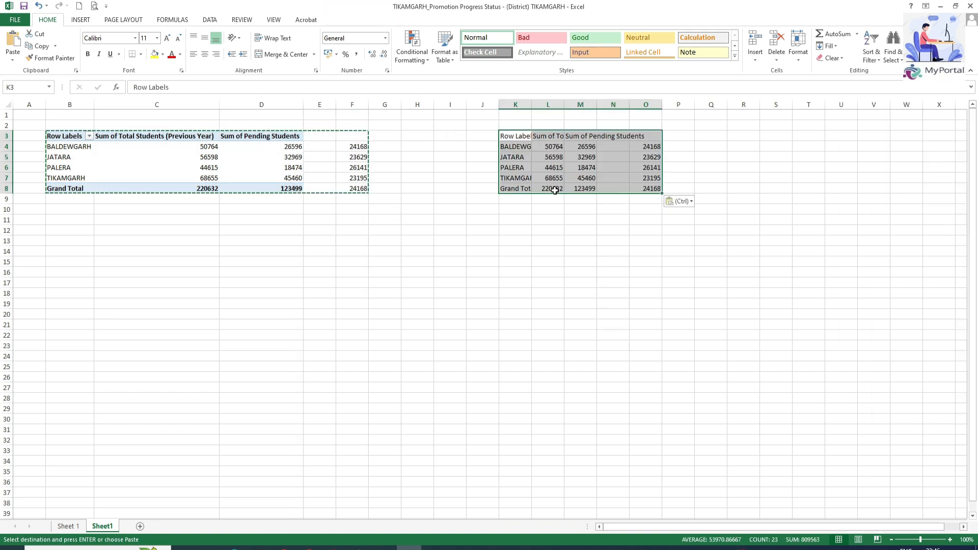
left_click(643, 252)
Calculate each block's completion percentage in Q4:Q8 by dividing the difference by total students, using +O4/L4*100 in Q4 and filling down
left_click(711, 147)
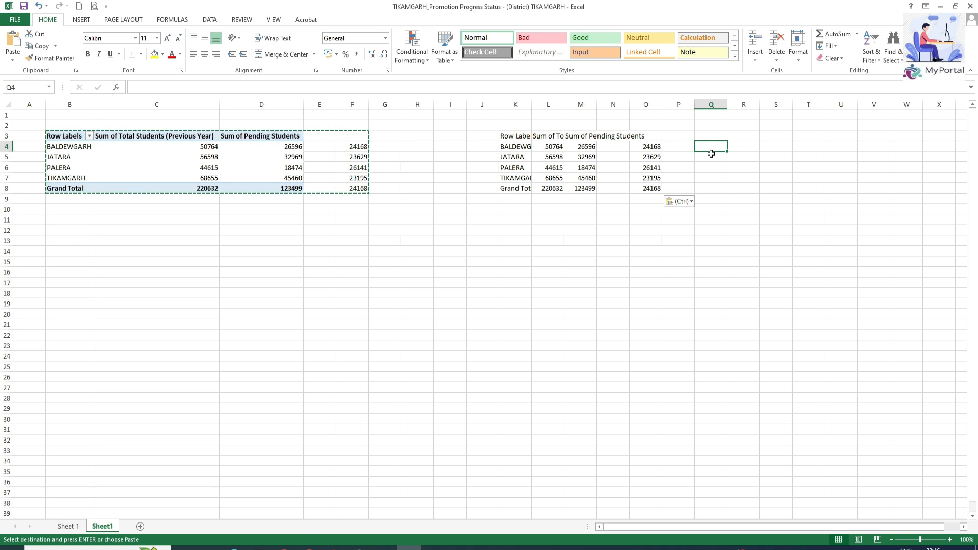
type("+")
left_click(652, 147)
type("-")
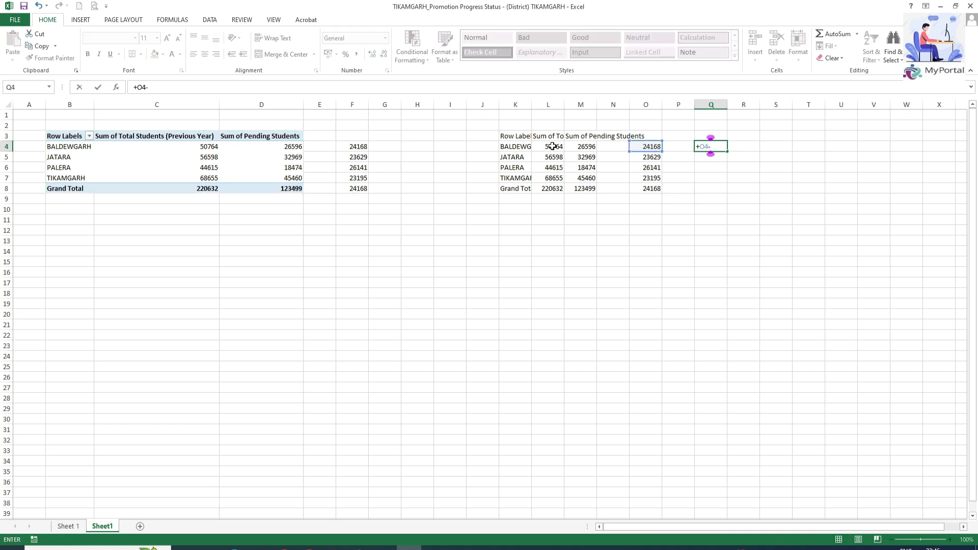
key("BackSpace")
type("/")
left_click(551, 147)
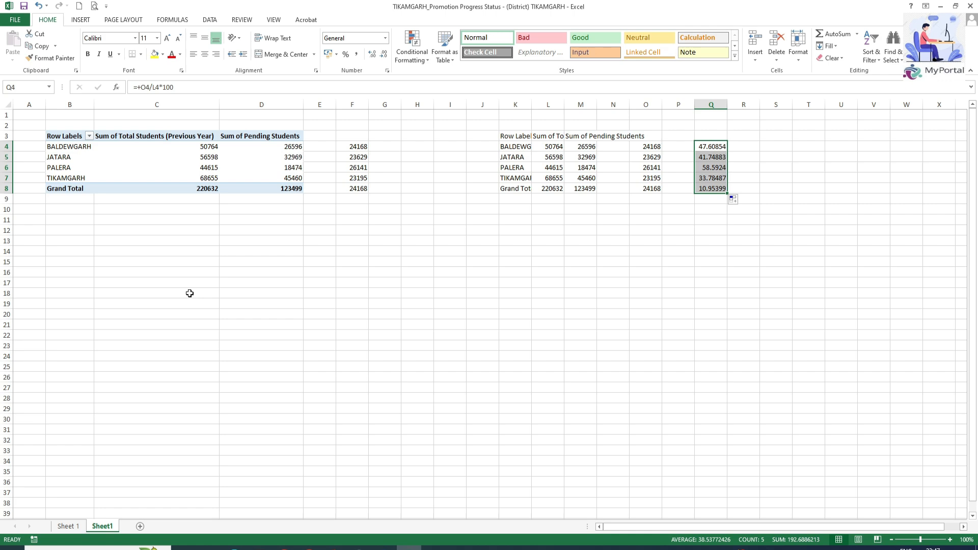
left_click(189, 293)
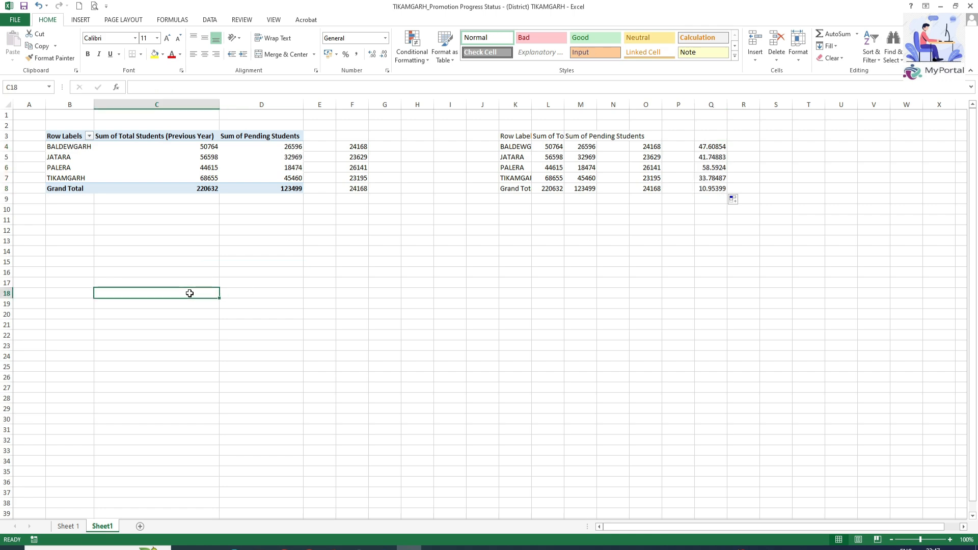